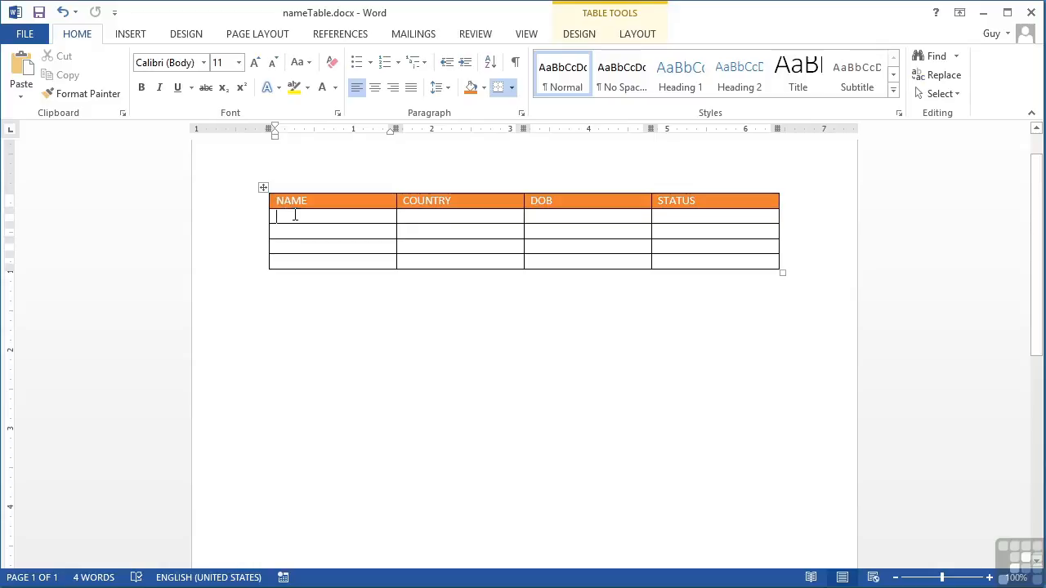
Fill the first row below the headers with the person's name, country United Kingdom, date of birth and status Married.
text(Guy)
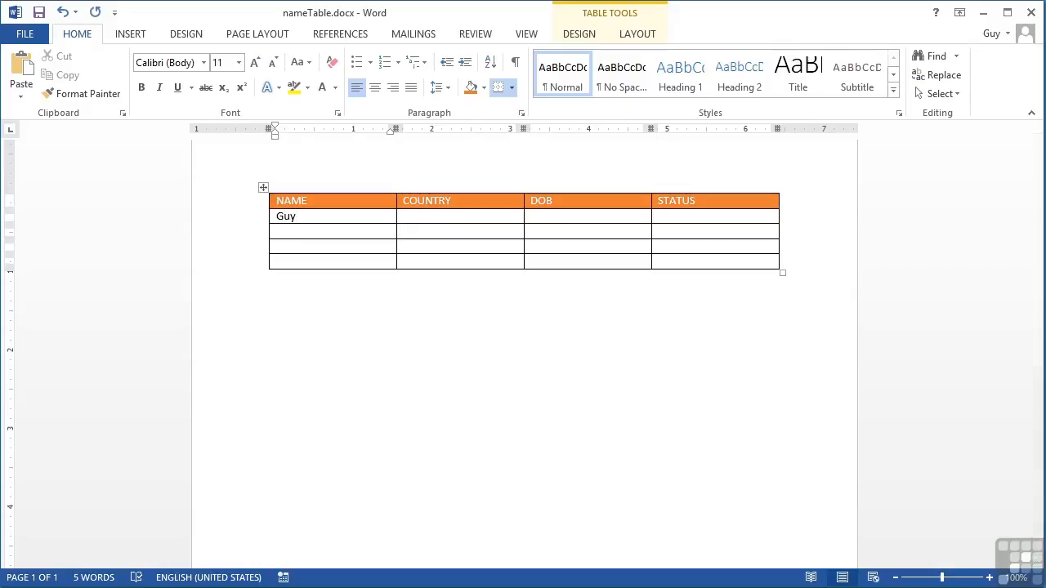
key(Tab)
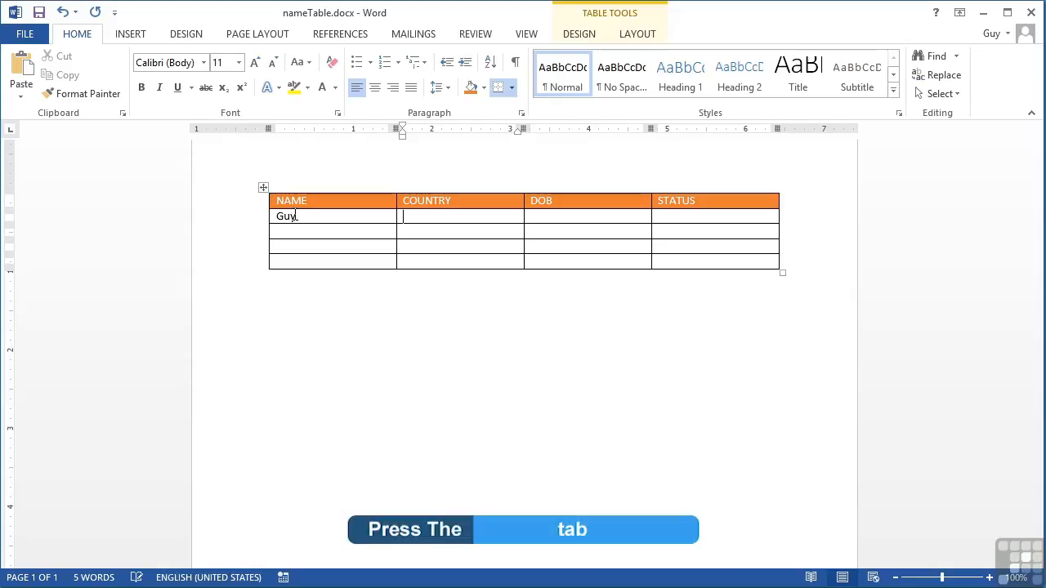
text(United Kingdom)
key(Tab)
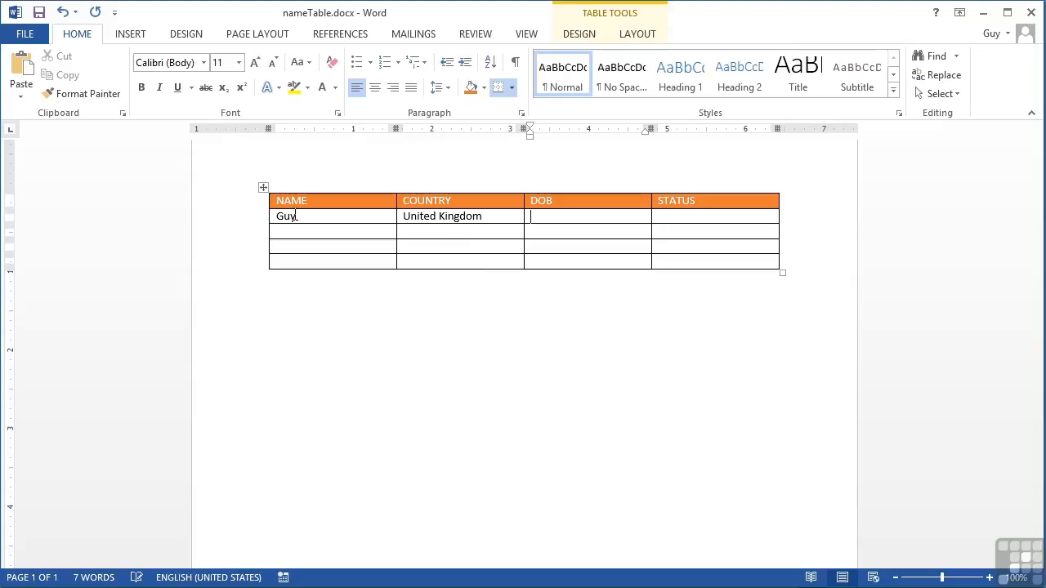
text(8.2.66)
key(Tab)
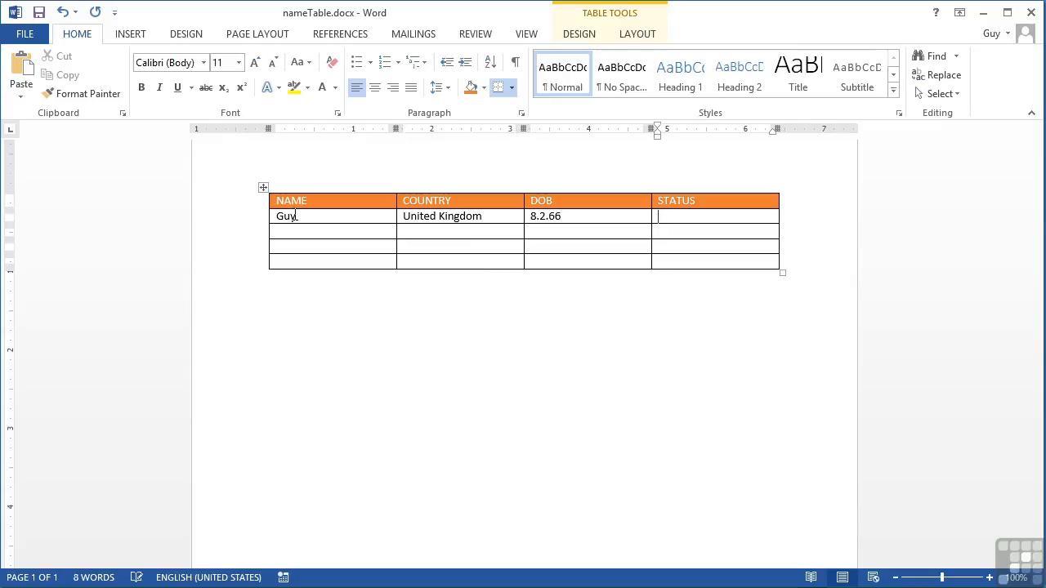
text(Married)
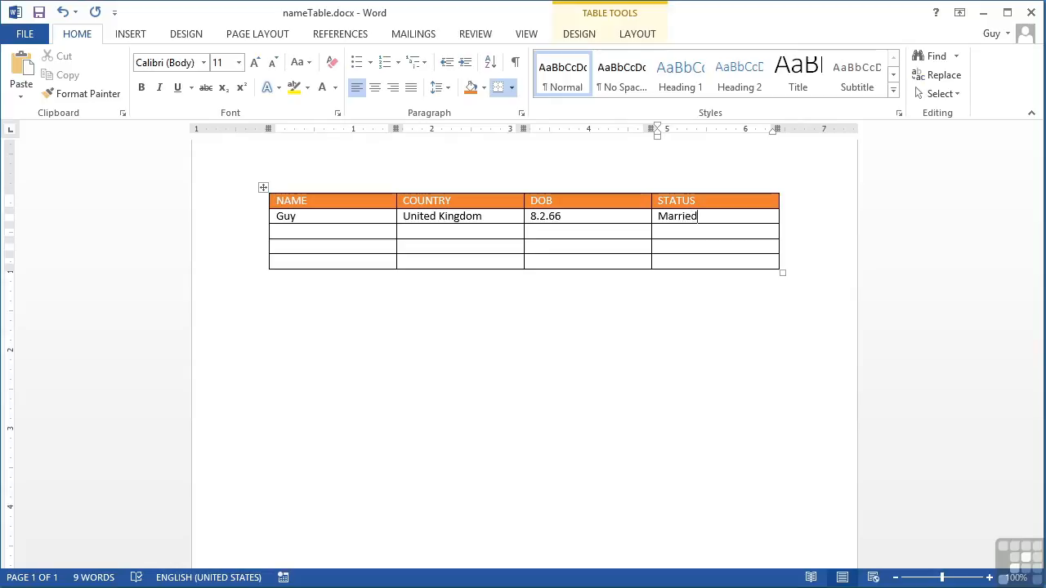
Fill the second data row with the person's name, country France, date of birth and status Single.
key(Tab)
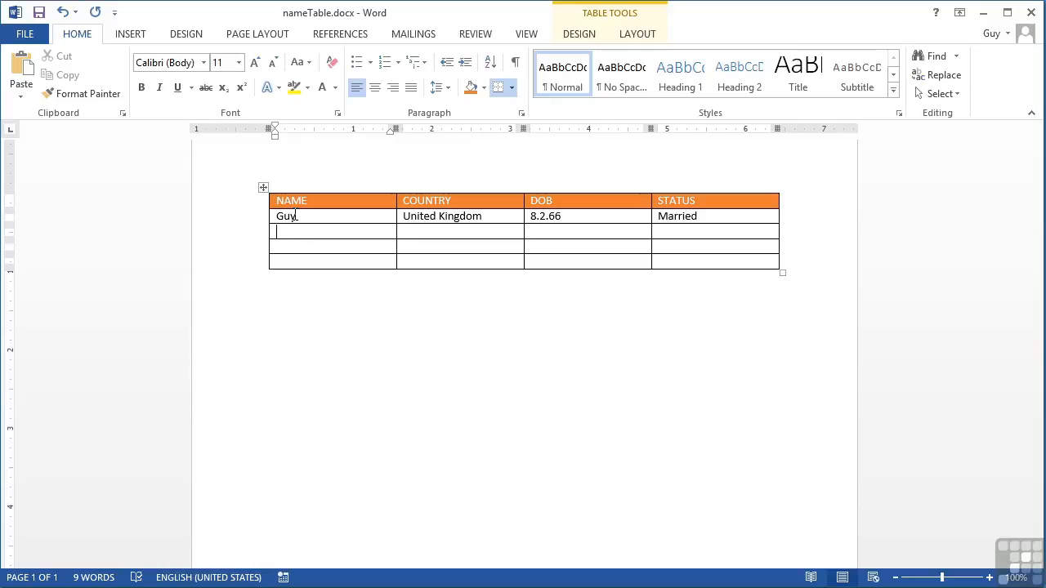
text(Fred)
key(Tab)
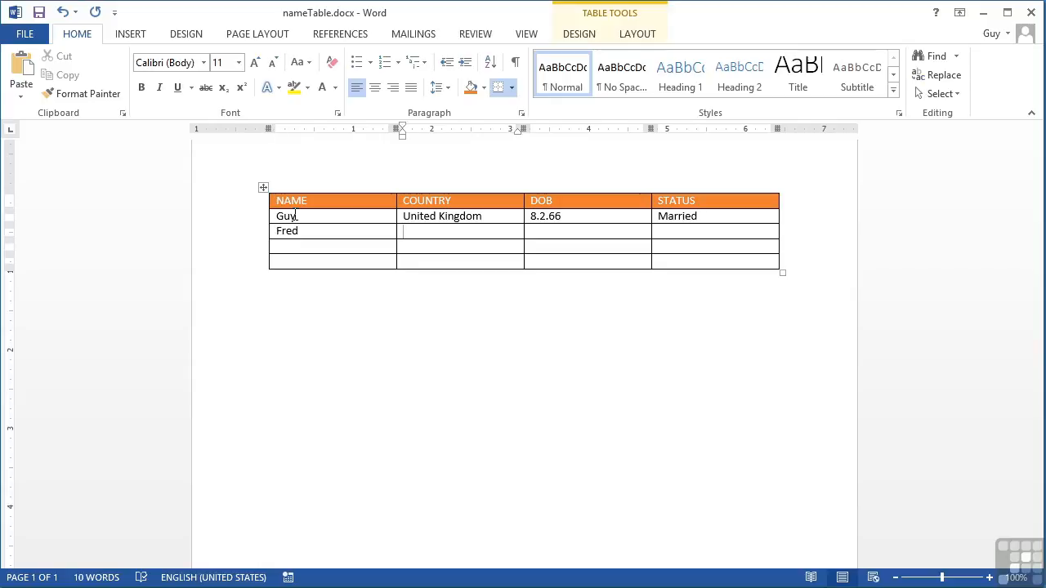
text(France)
key(Tab)
text(9.4.1974)
key(Tab)
text(Single)
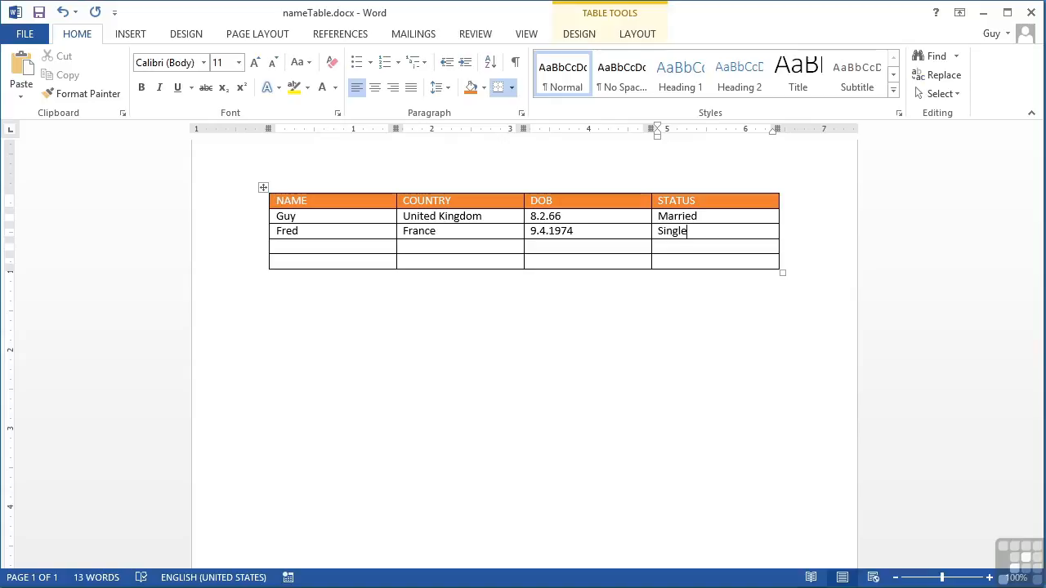
Fill the third data row with the person's name, country Italy, date of birth and status Divorced.
key(Tab)
text(Maria)
key(Tab)
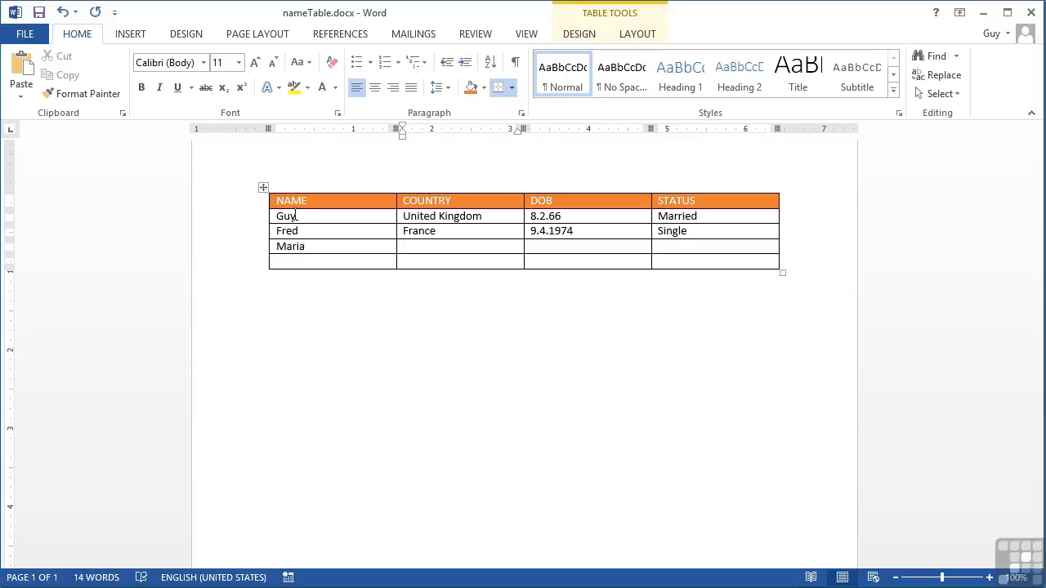
text(Italy)
key(Tab)
text(10.2)
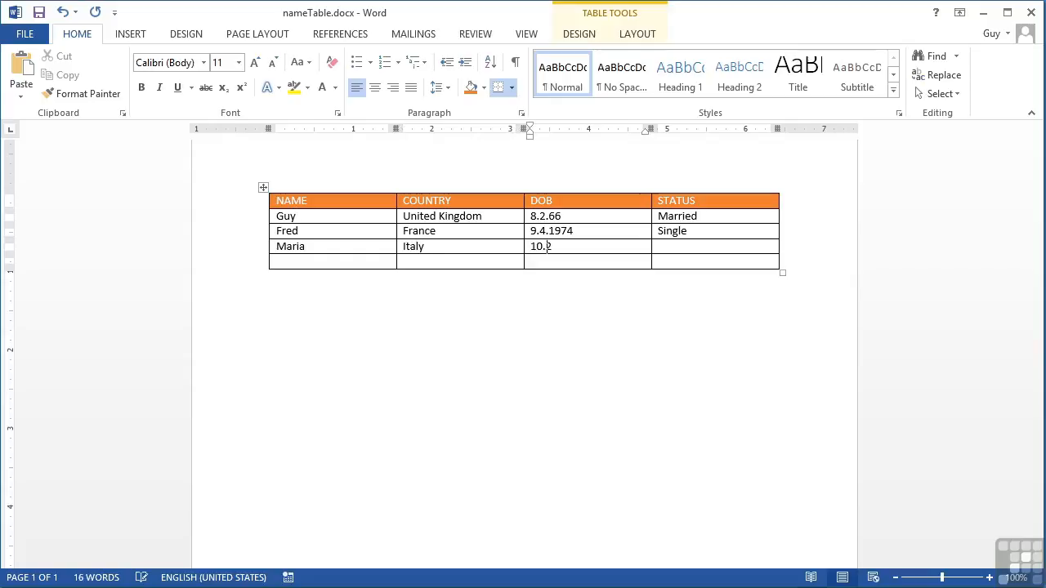
text(3.1972)
key(Tab)
text(Divorced)
key(Tab)
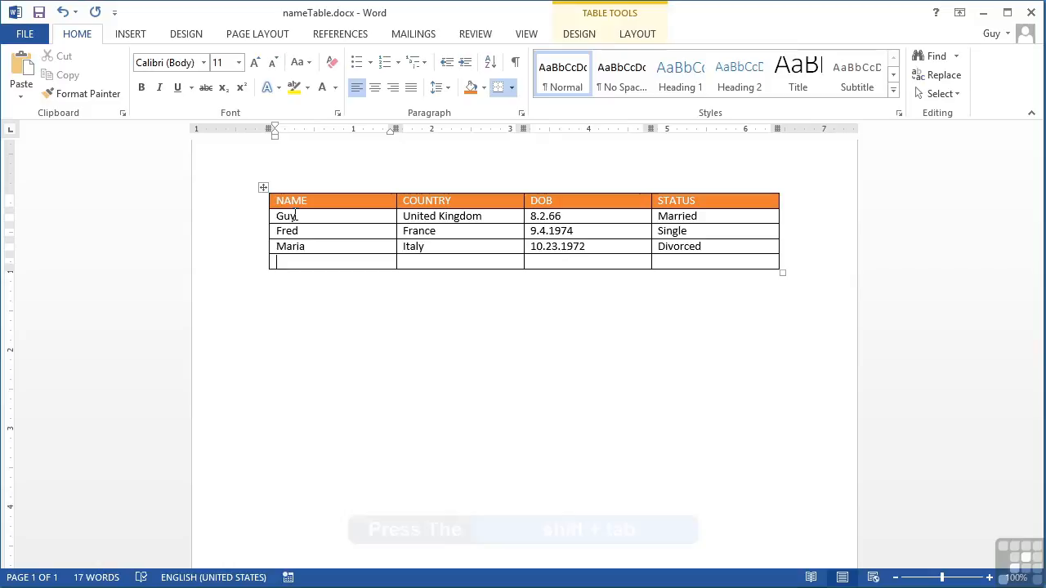
Go back to the third data row, replace the person's name with another first name and change the country to Italia.
key(shift+Tab)
key(shift+Tab)
key(shift+Tab)
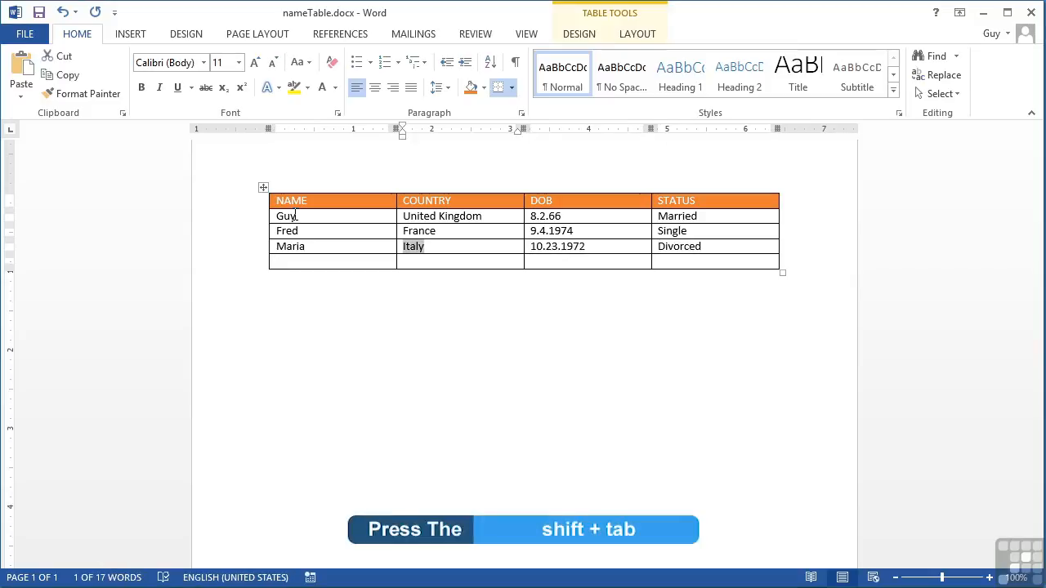
key(shift+Tab)
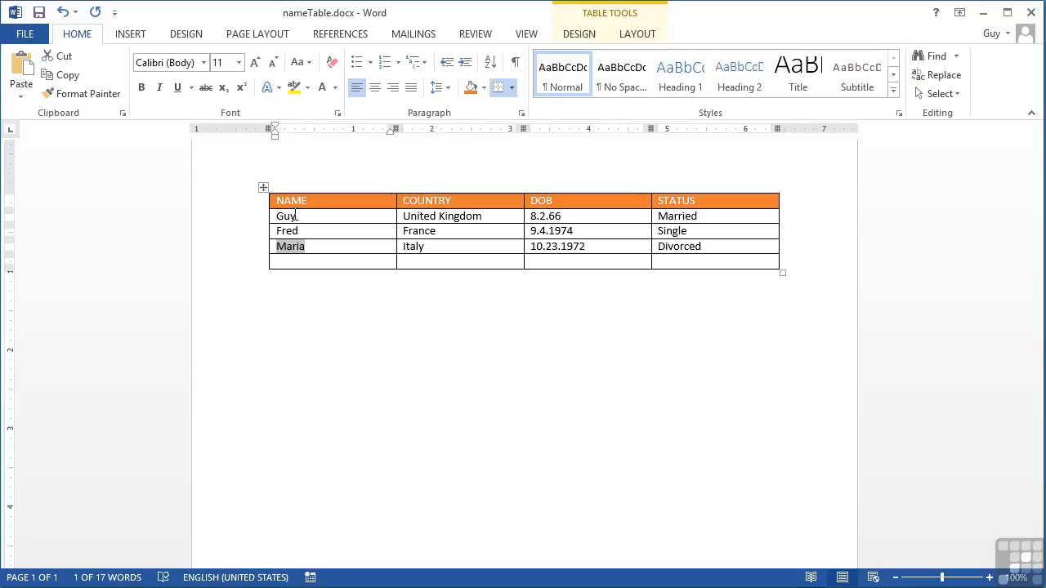
text(Anna)
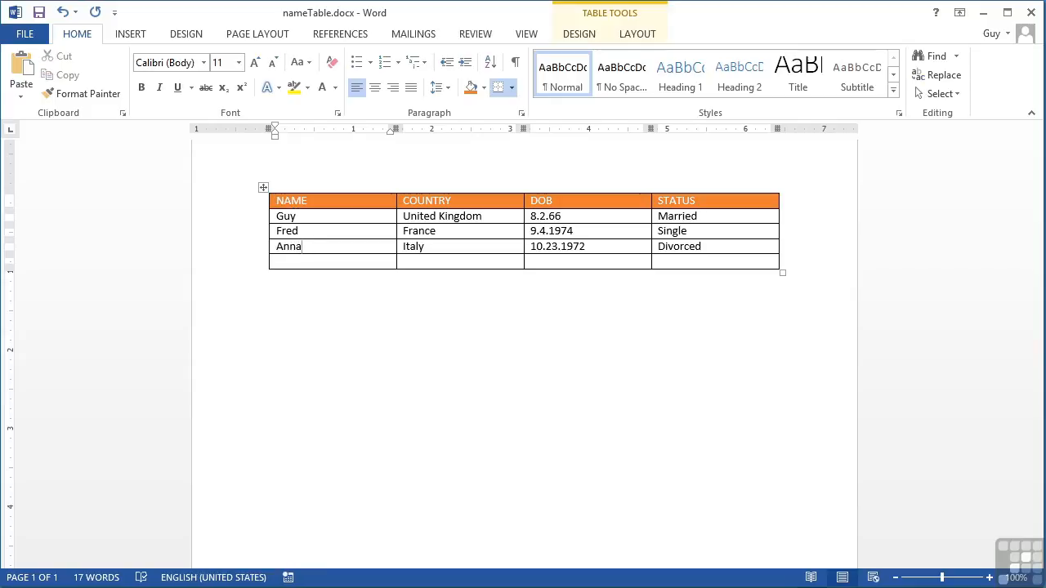
key(Tab)
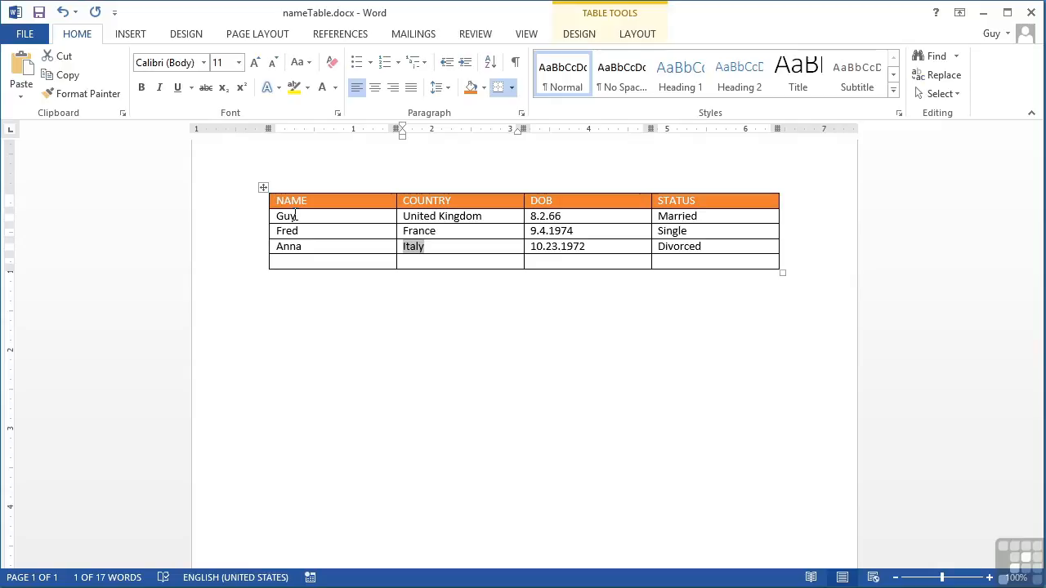
text(Italia)
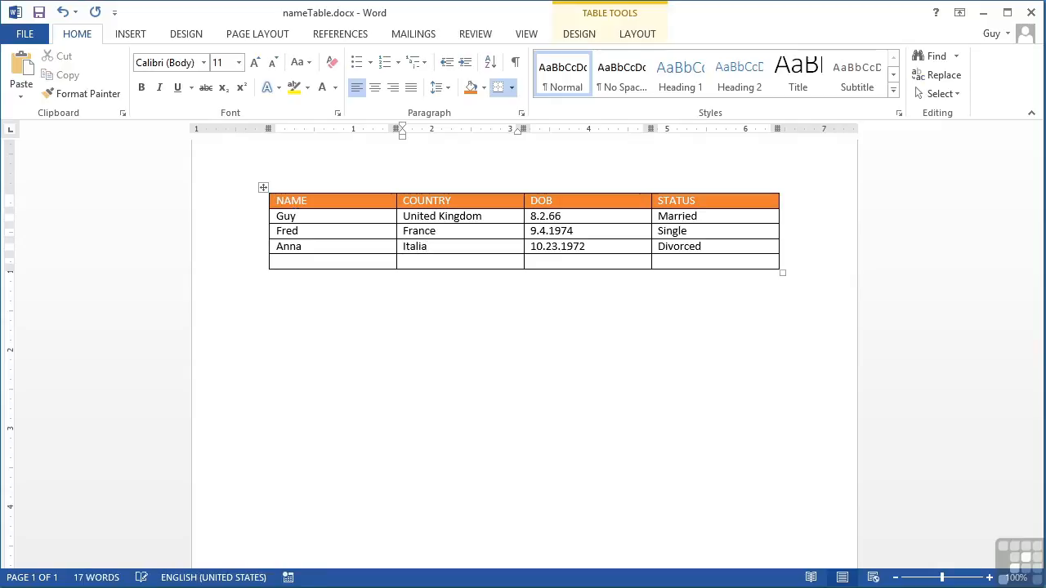
Fill the table's empty last row with the person's name, country Finland, date of birth and status Single.
key(Tab)
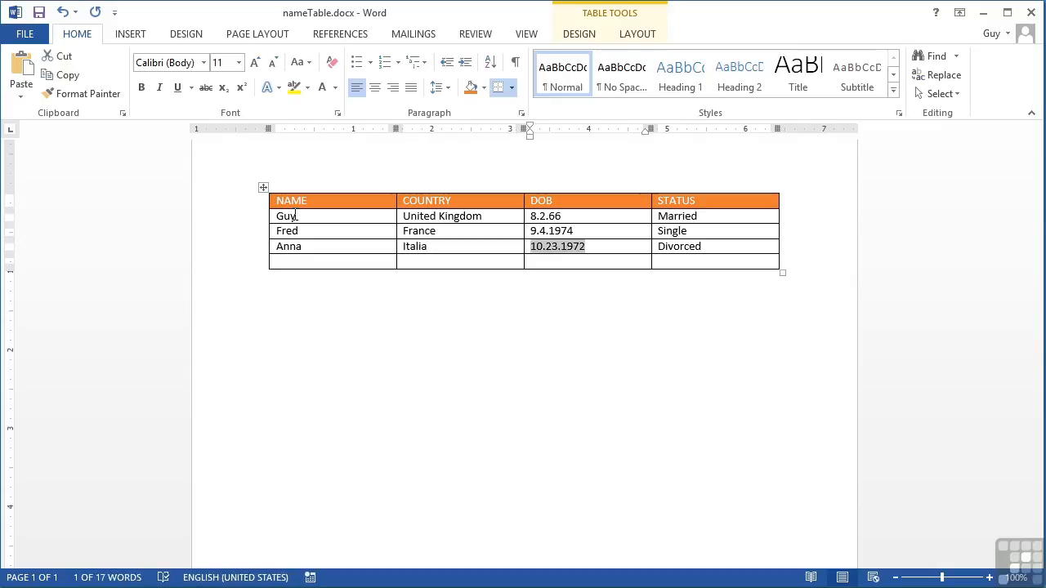
key(Tab)
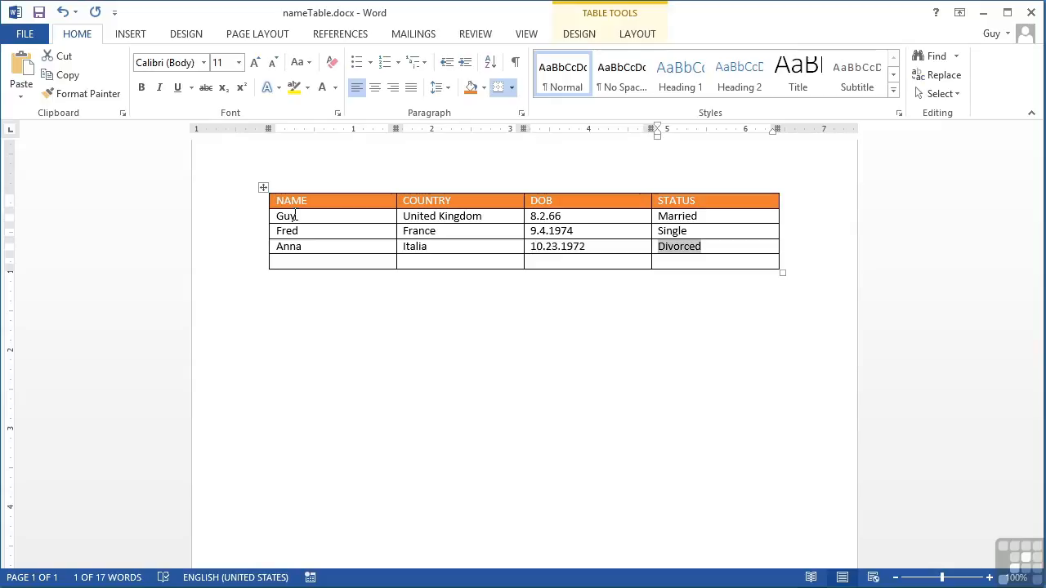
key(Tab)
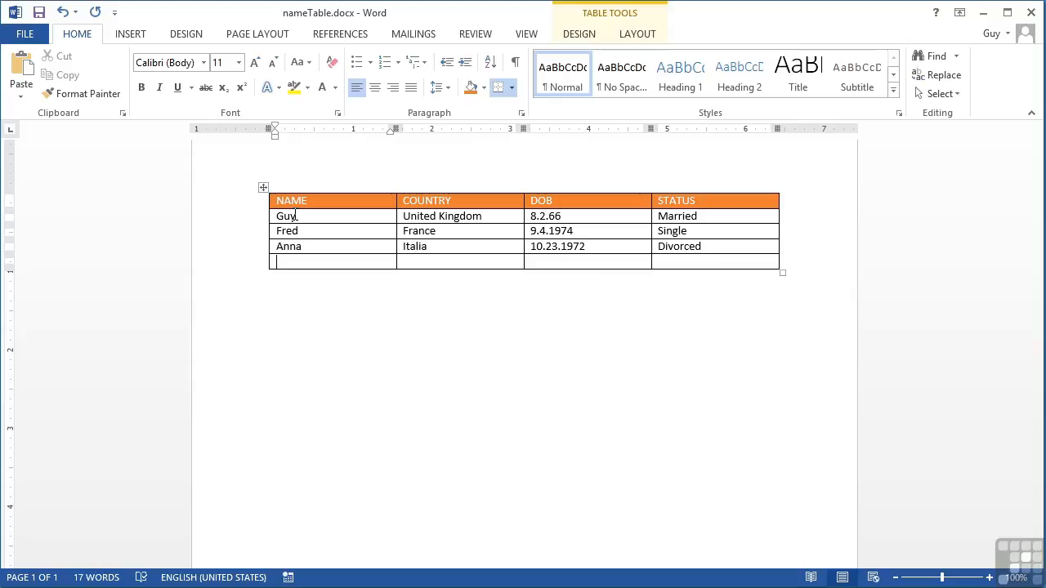
text(Rachel)
key(Tab)
text(Finland)
key(Tab)
text(12.)
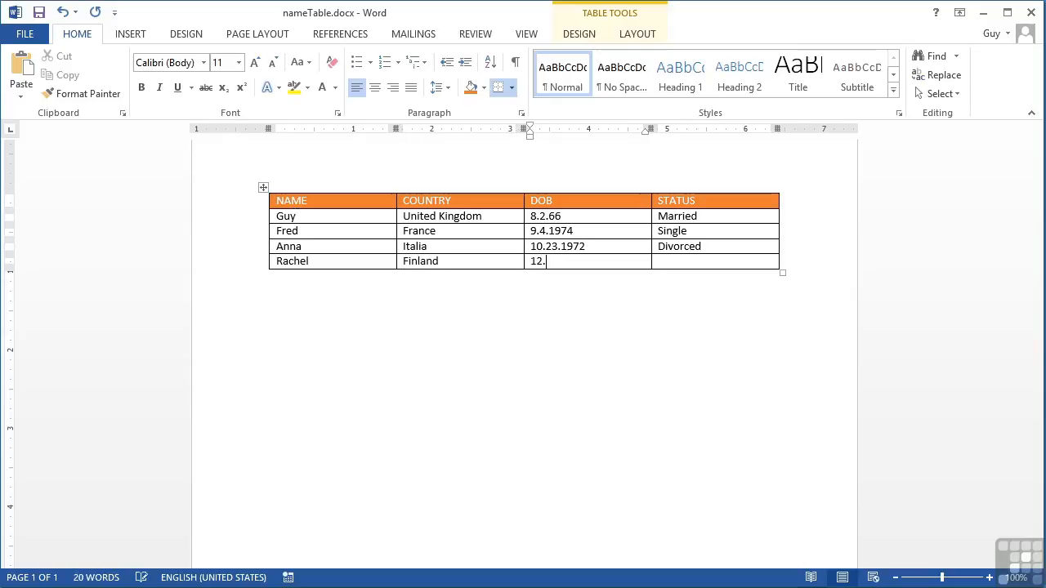
text(25.1981)
key(Tab)
text(Single)
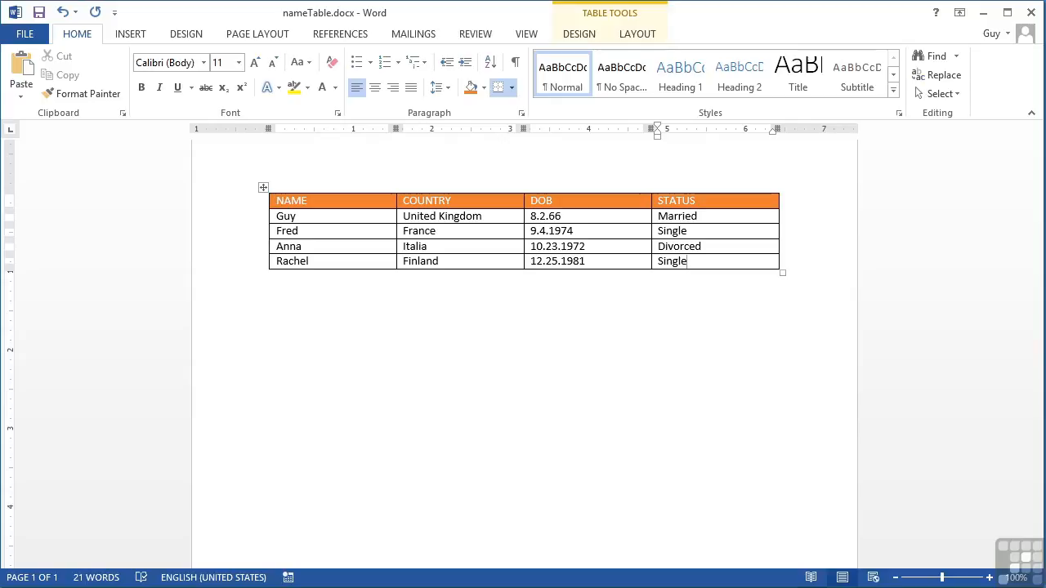
Append a row with the person's name, country Canada, date of birth and status Married, and add a blank row after it.
key(Tab)
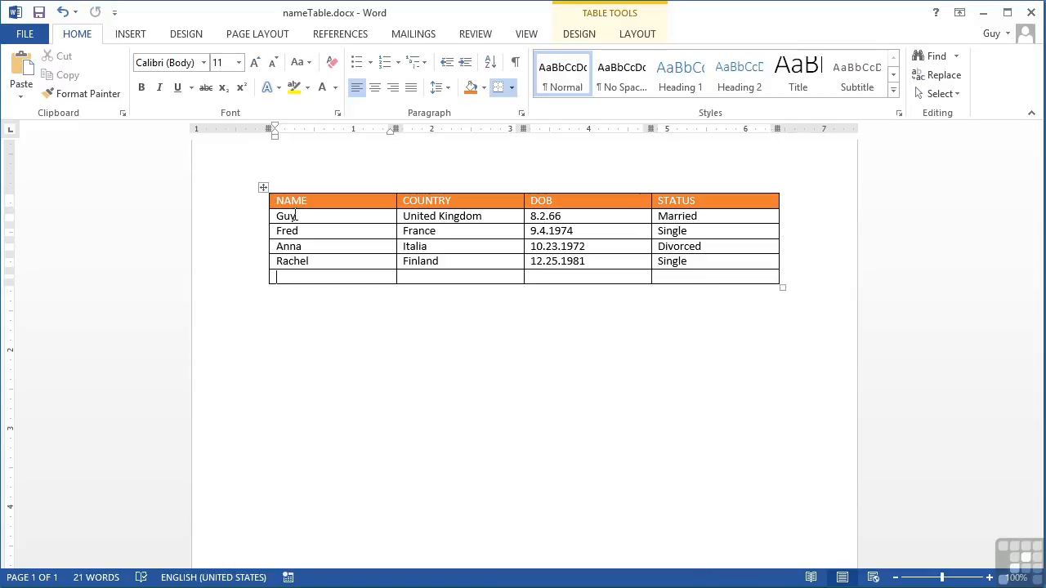
text(Harry)
key(Tab)
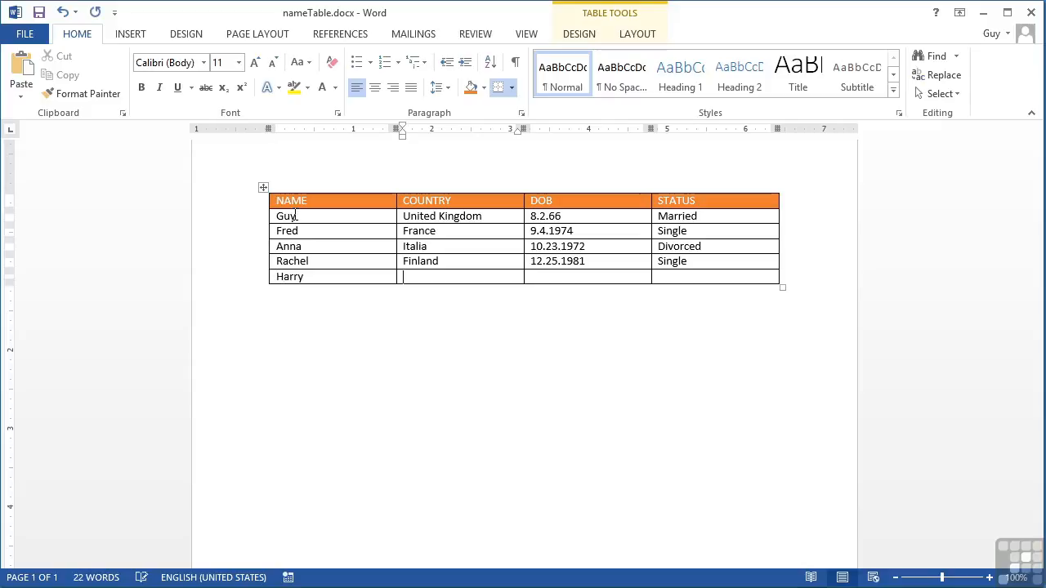
text(Canada)
key(Tab)
text(1.1.19)
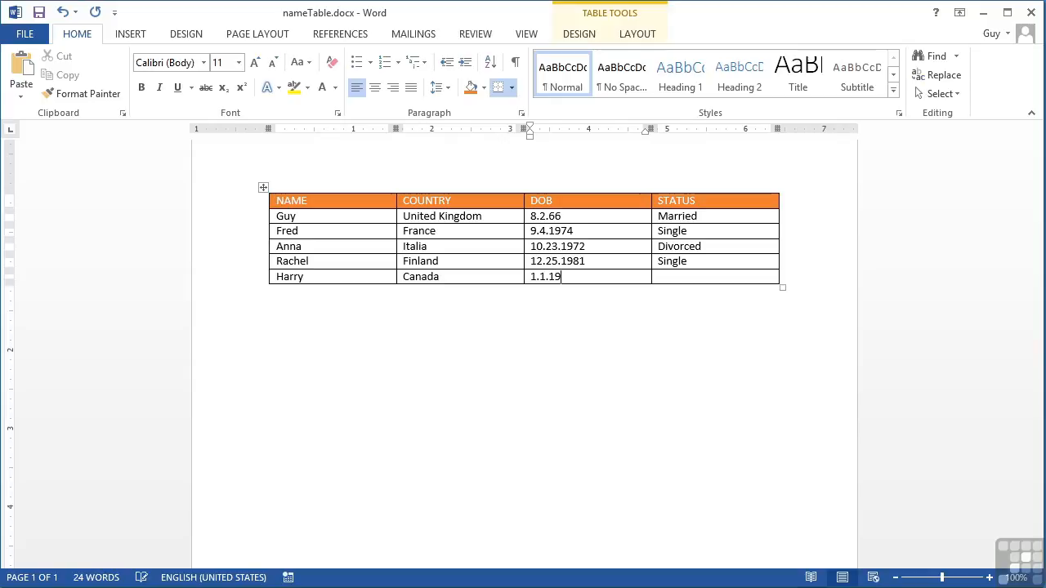
text(68)
key(Tab)
text(Married)
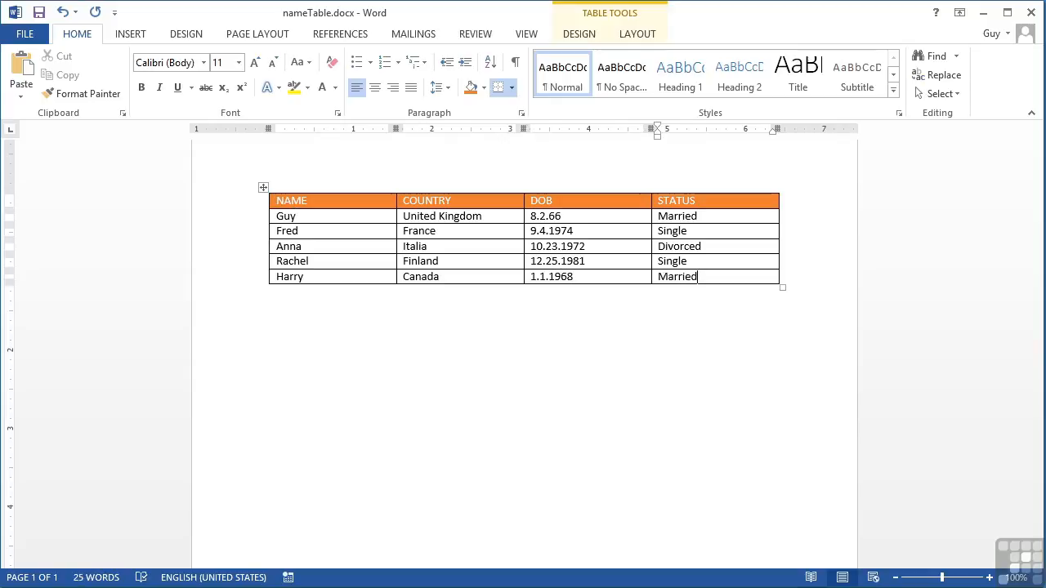
key(Tab)
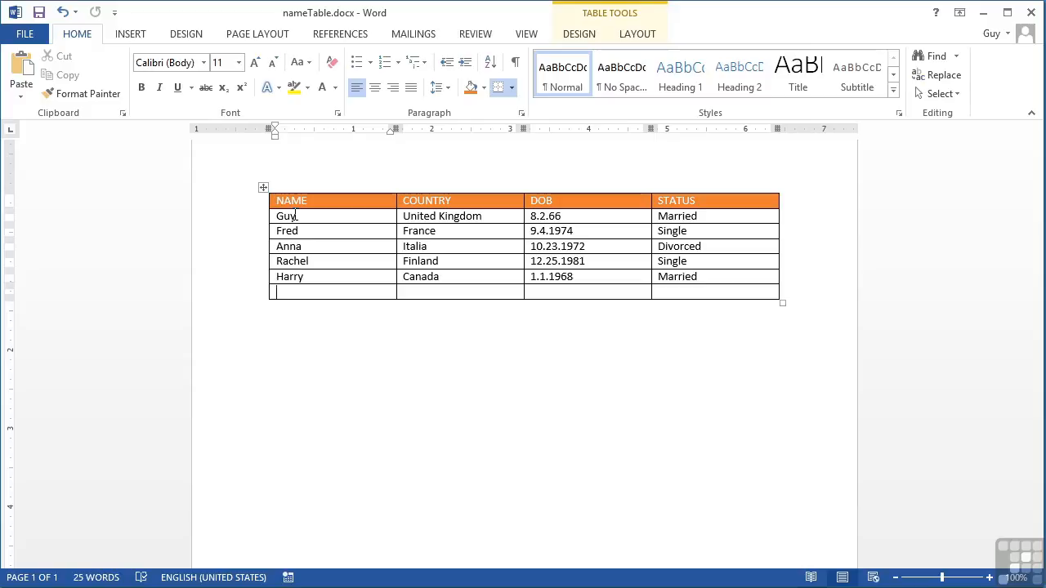
Insert a blank row above the Italia row of the table.
click(277, 246)
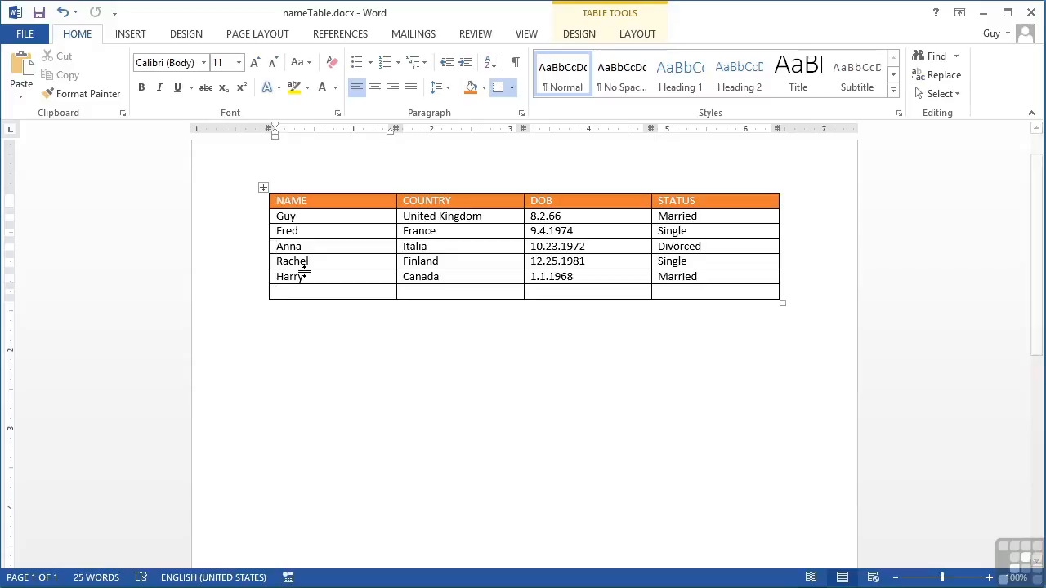
click(603, 18)
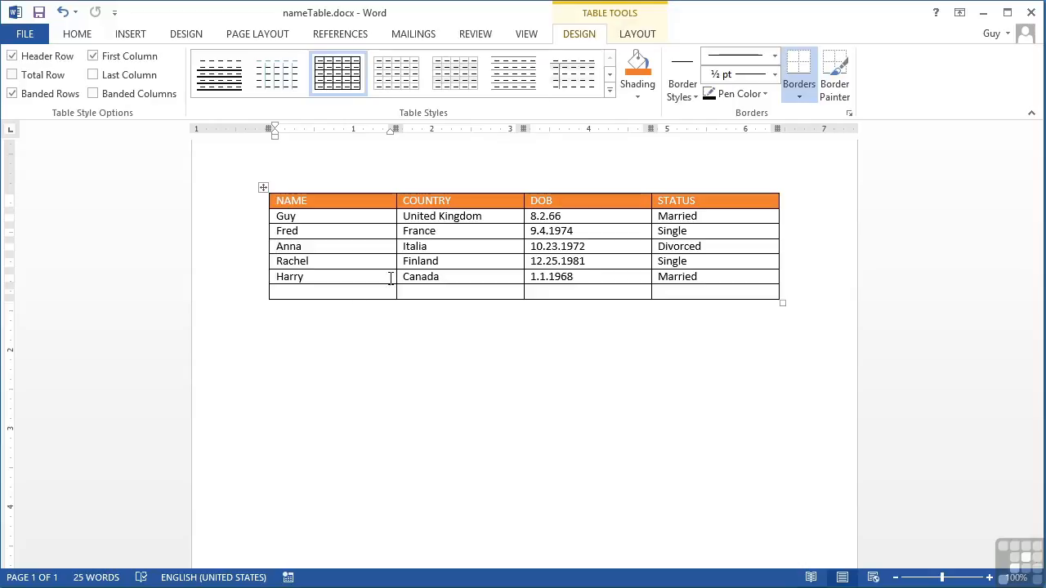
click(293, 330)
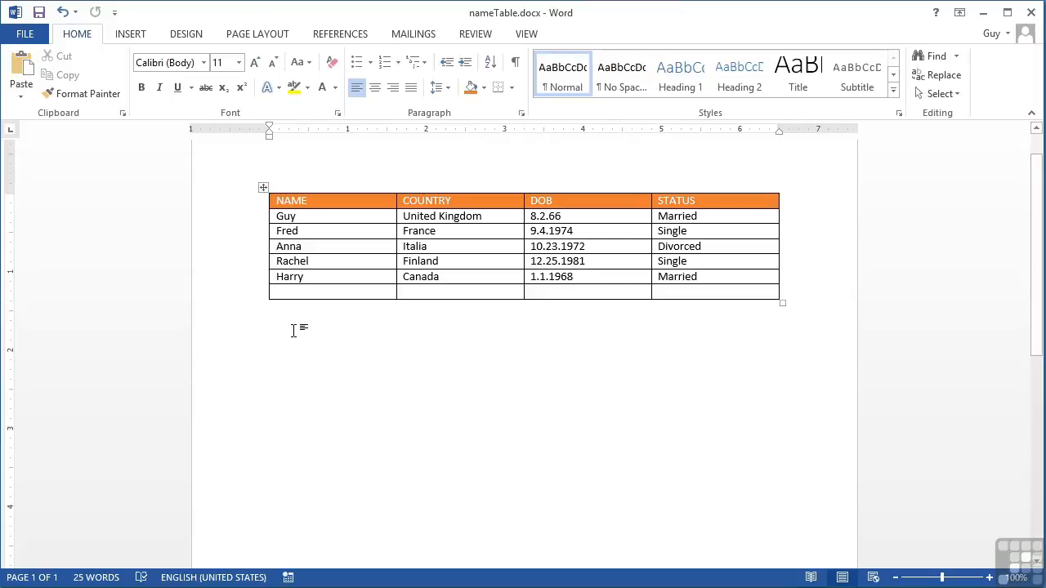
click(279, 248)
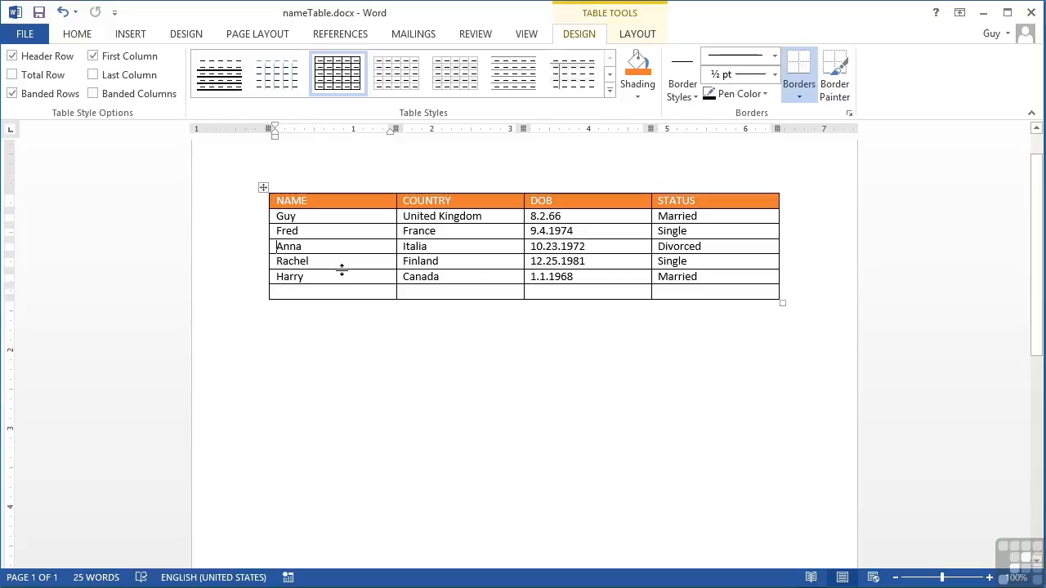
click(637, 35)
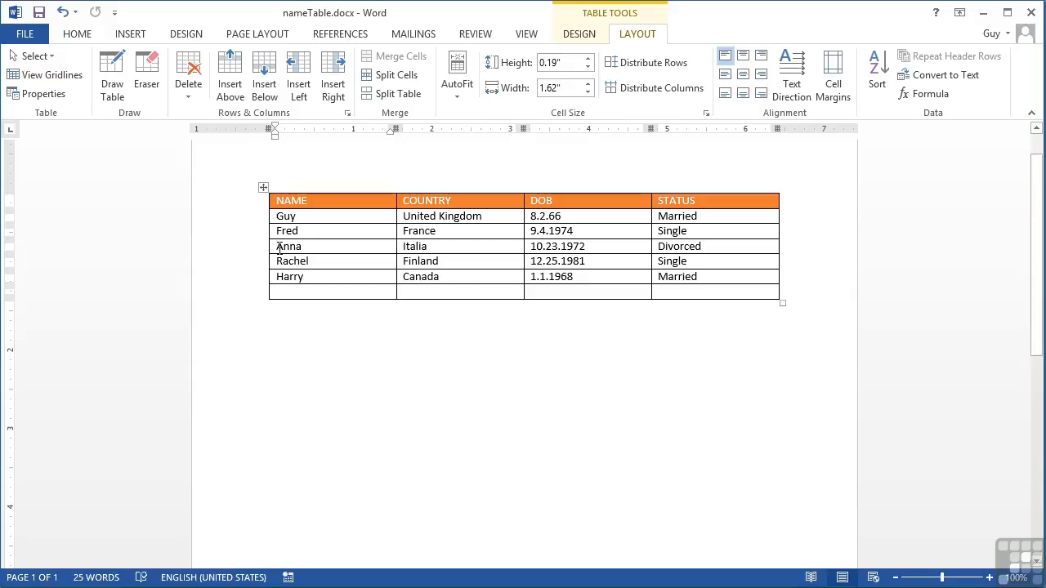
click(232, 78)
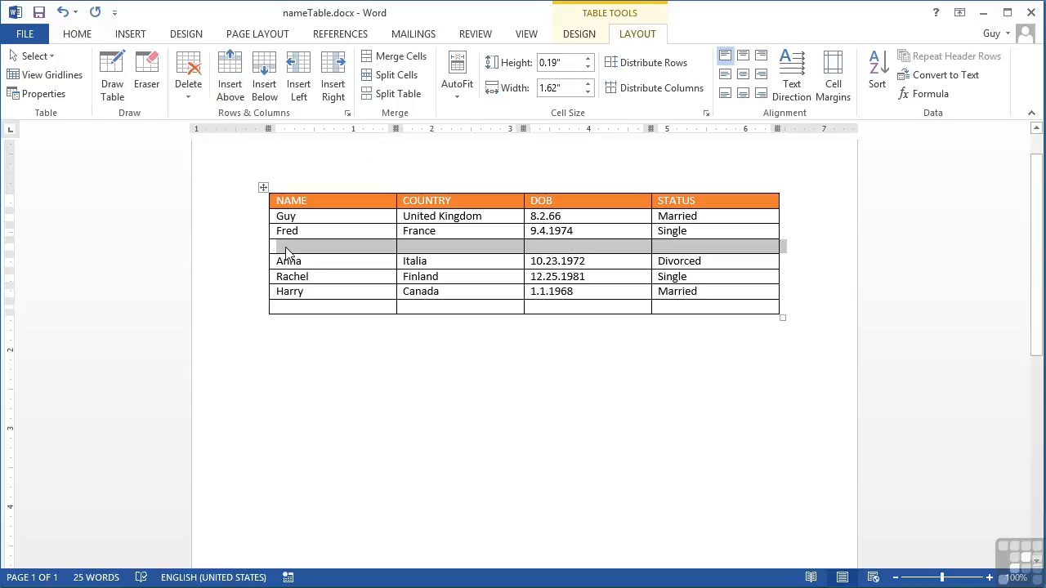
Insert a blank row below the Finland row of the table.
click(278, 247)
click(279, 277)
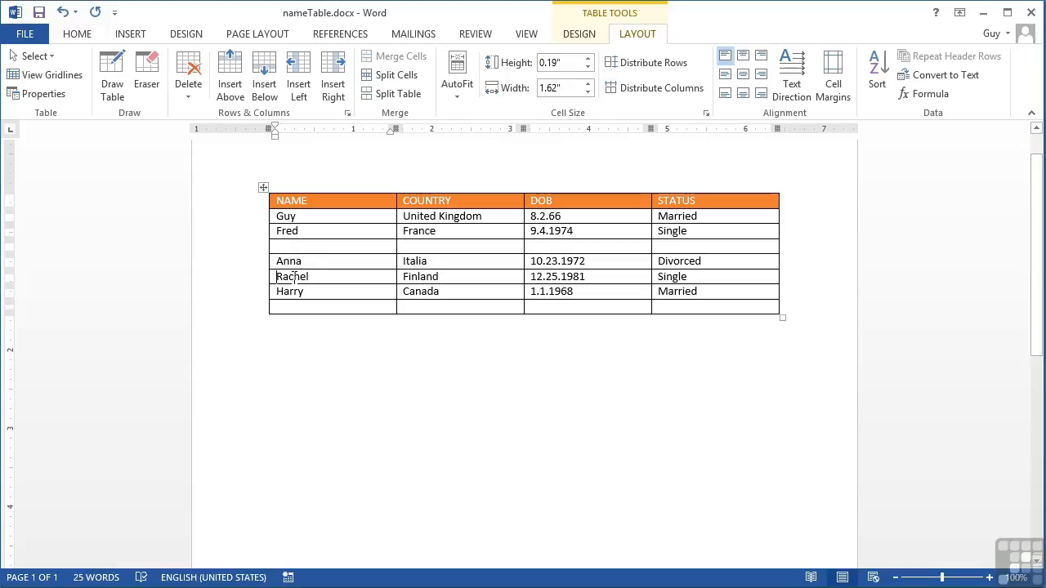
click(265, 75)
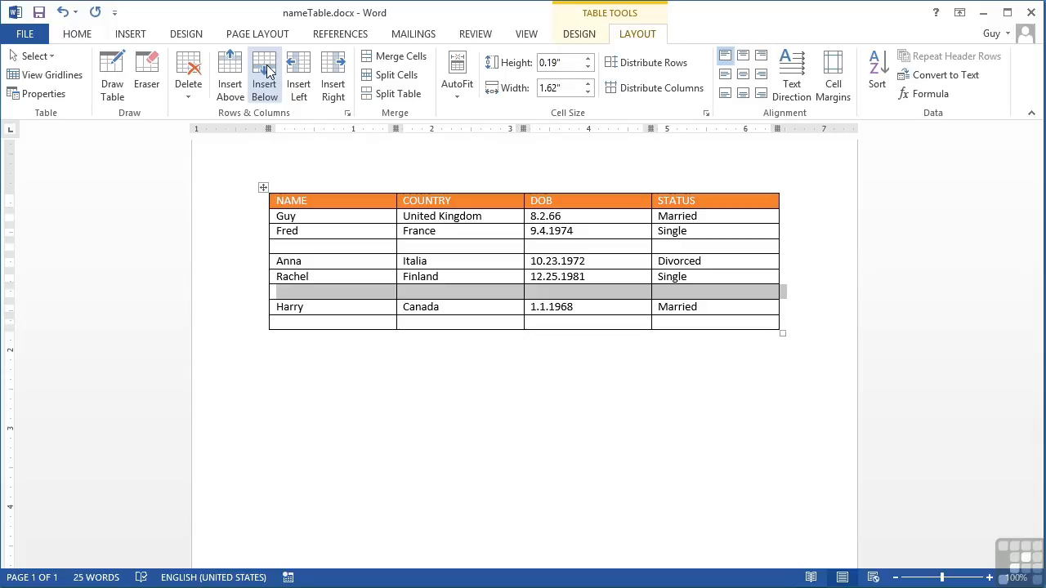